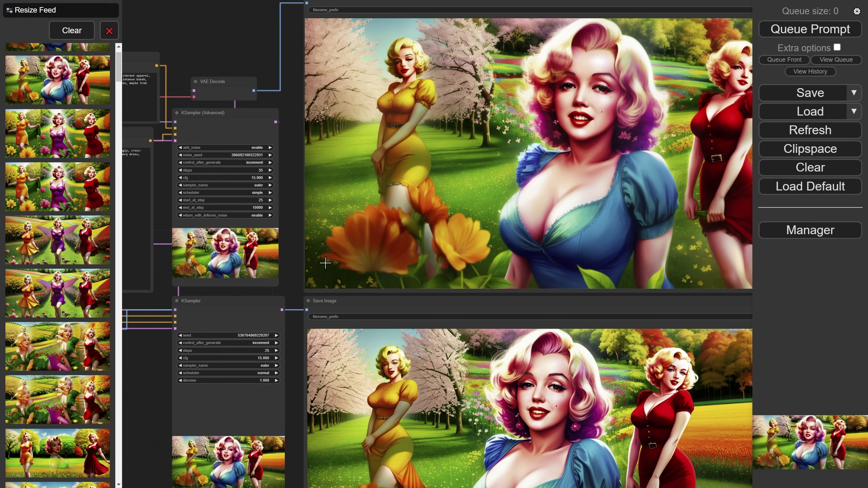
# Pan past both saved images to reveal the CLIP Text Encode, VAE Decode and KSampler nodes.
pyautogui.moveTo(235, 43); pyautogui.dragTo(153, 87)
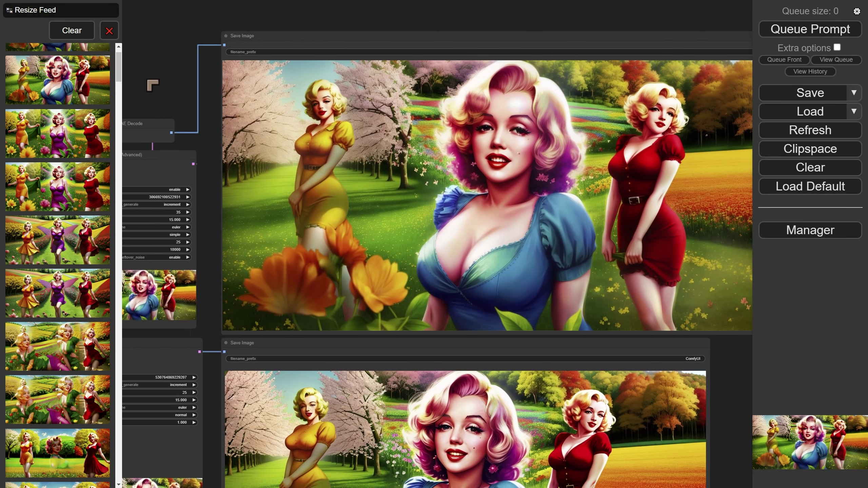
pyautogui.moveTo(215, 228); pyautogui.dragTo(170, 260)
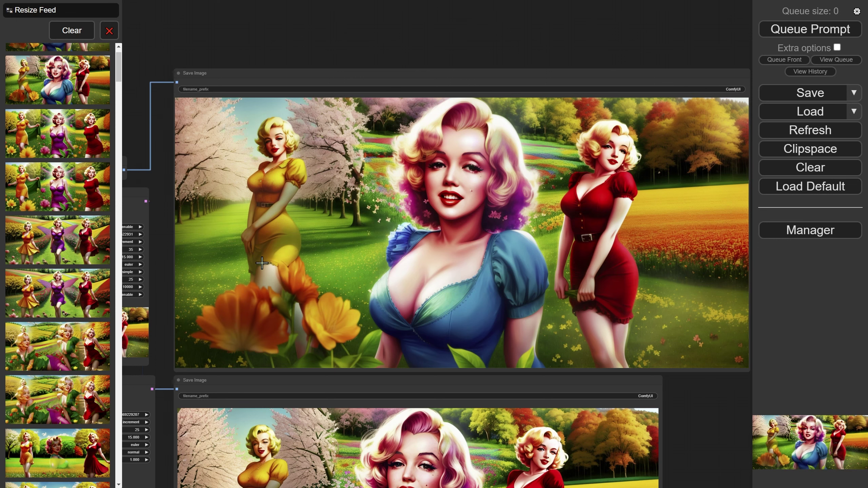
pyautogui.moveTo(193, 60); pyautogui.dragTo(392, 47)
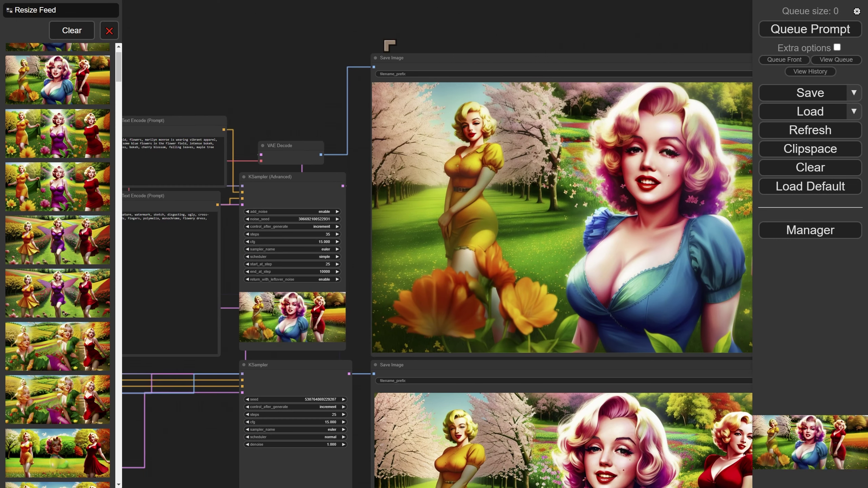
pyautogui.moveTo(285, 105); pyautogui.dragTo(426, 54)
# Zoom out and pan across the full workflow, from its left side to the image outputs.
pyautogui.scroll(-2, 301, 54)
pyautogui.moveTo(242, 47); pyautogui.dragTo(376, 47)
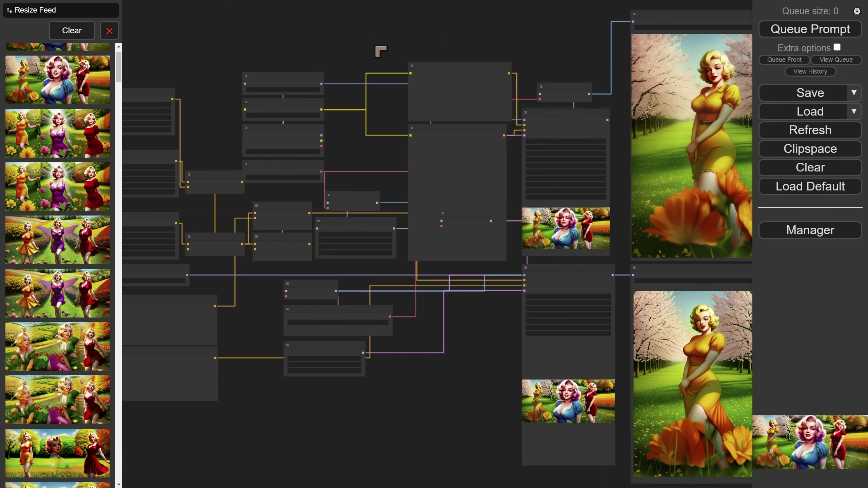
pyautogui.moveTo(269, 434); pyautogui.dragTo(452, 433)
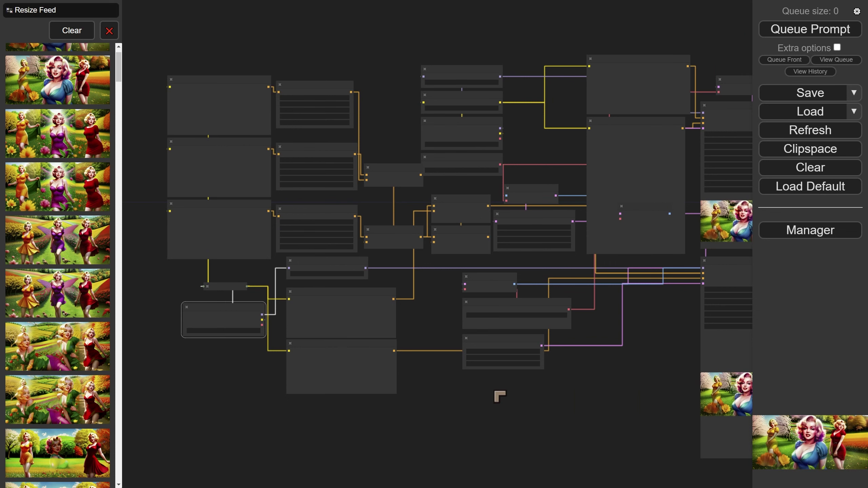
pyautogui.moveTo(495, 393); pyautogui.dragTo(231, 423)
pyautogui.moveTo(341, 403); pyautogui.dragTo(173, 424)
# Zoom back in on VAE Decode and KSampler (Advanced), framing the top saved image.
pyautogui.scroll(1, 290, 161)
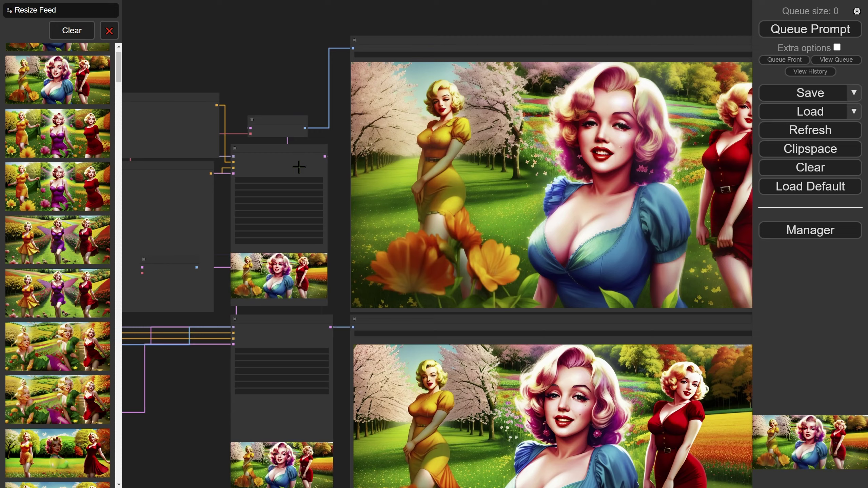
pyautogui.scroll(4, 280, 137)
pyautogui.scroll(3, 274, 90)
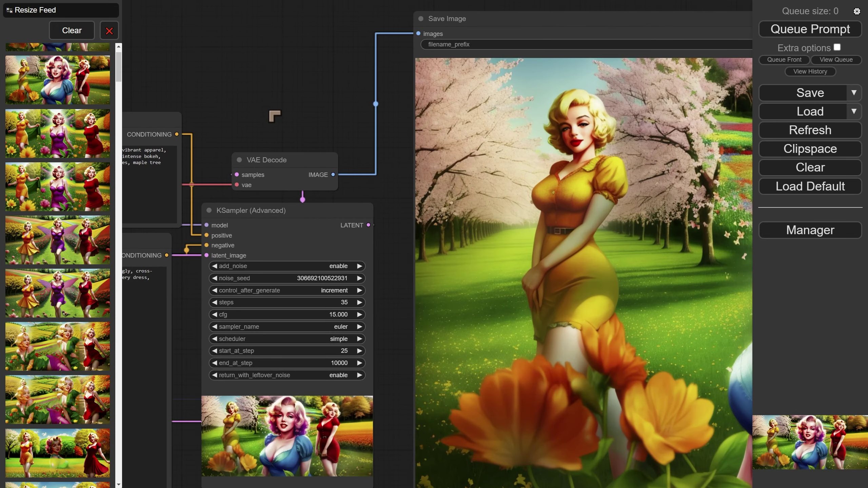
pyautogui.scroll(-2, 289, 109)
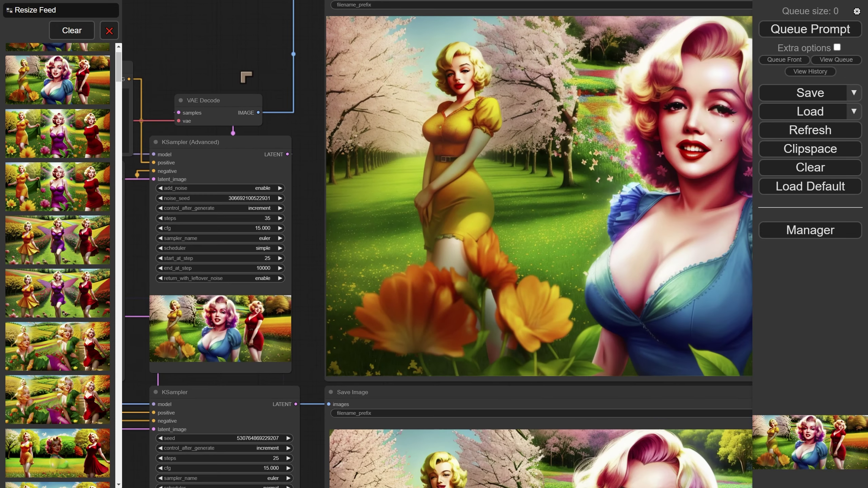
pyautogui.scroll(-4, 329, 92)
pyautogui.moveTo(332, 95); pyautogui.dragTo(363, 89)
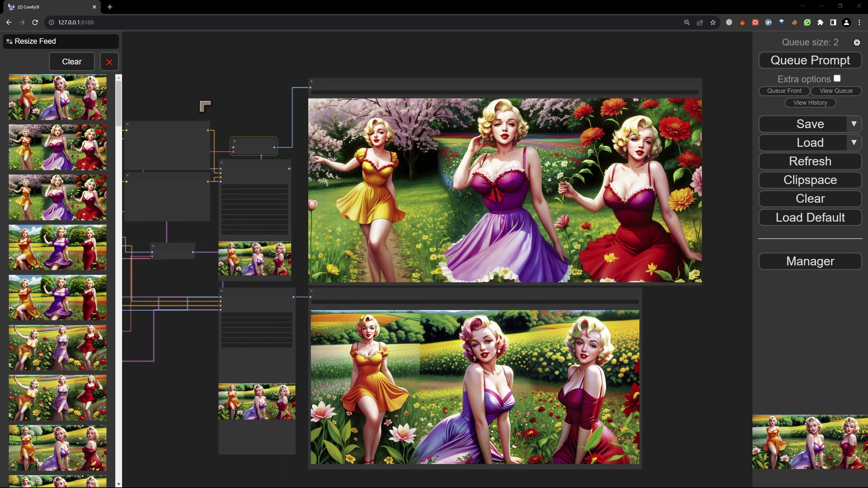
# Zoom in close on the VAE Decode node and center it in the view.
pyautogui.scroll(4, 241, 103)
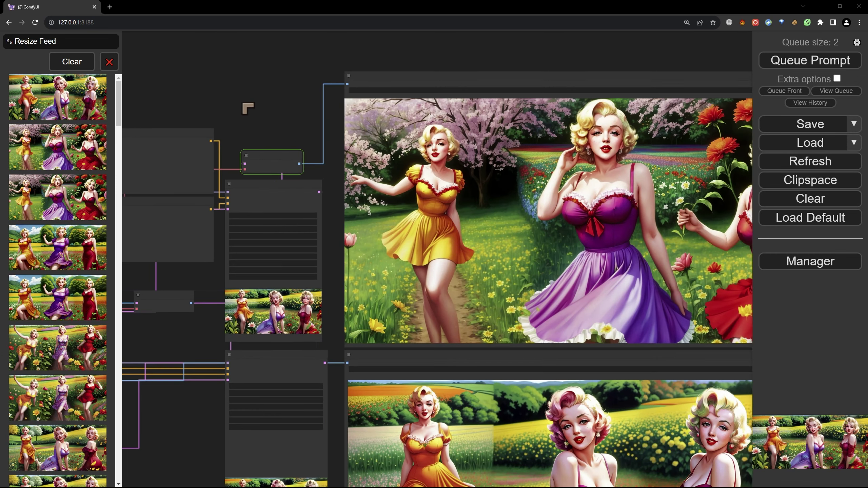
pyautogui.scroll(5, 256, 116)
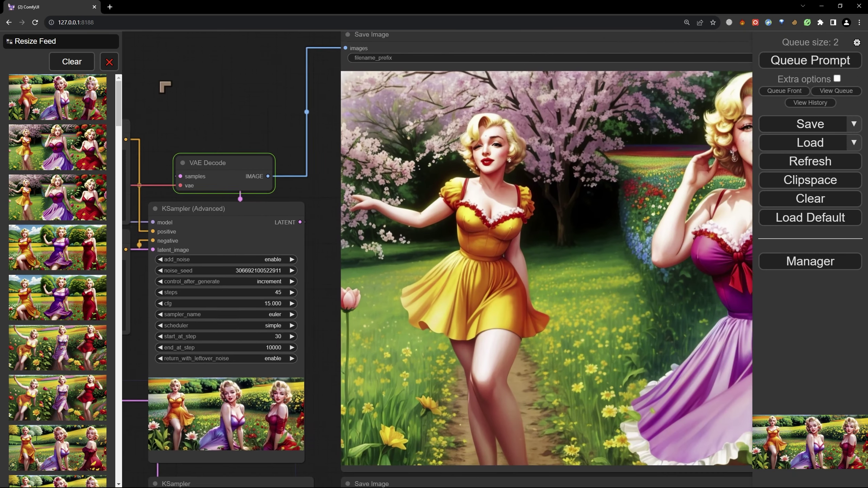
pyautogui.moveTo(165, 87); pyautogui.dragTo(131, 86)
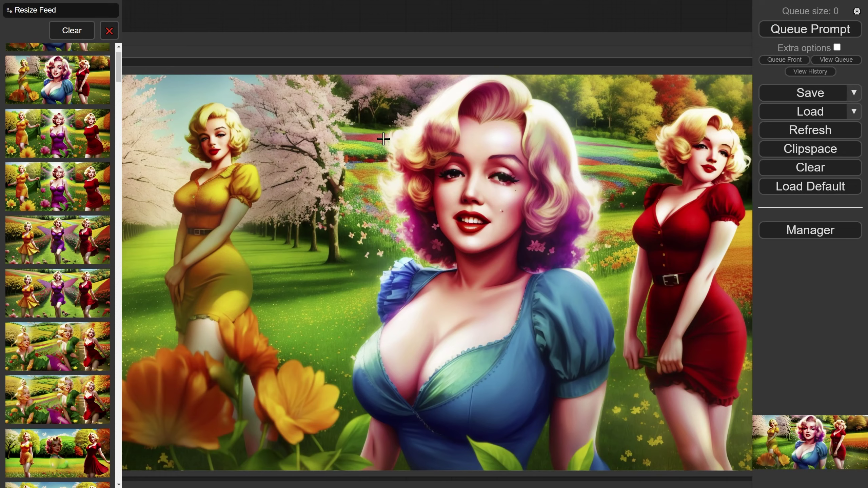
# Zoom out and pan over the lower KSampler and its saved image, then toward the upper workflow.
pyautogui.scroll(-5, 670, 352)
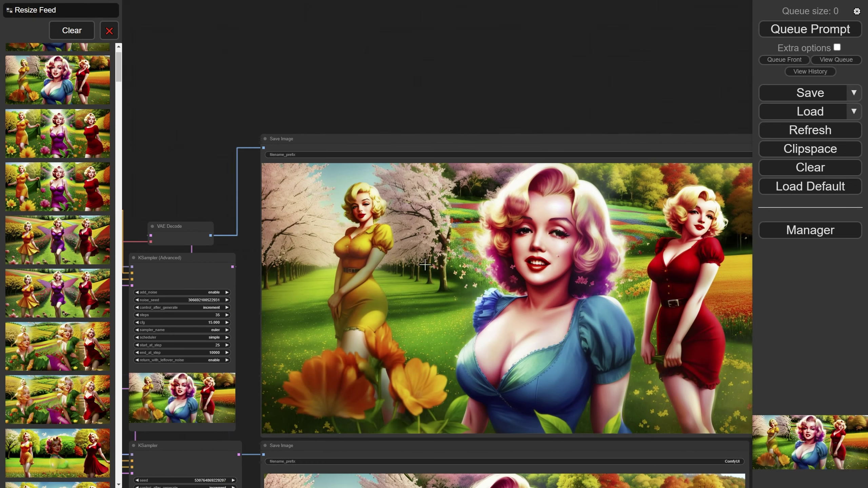
pyautogui.moveTo(248, 326); pyautogui.dragTo(237, 122)
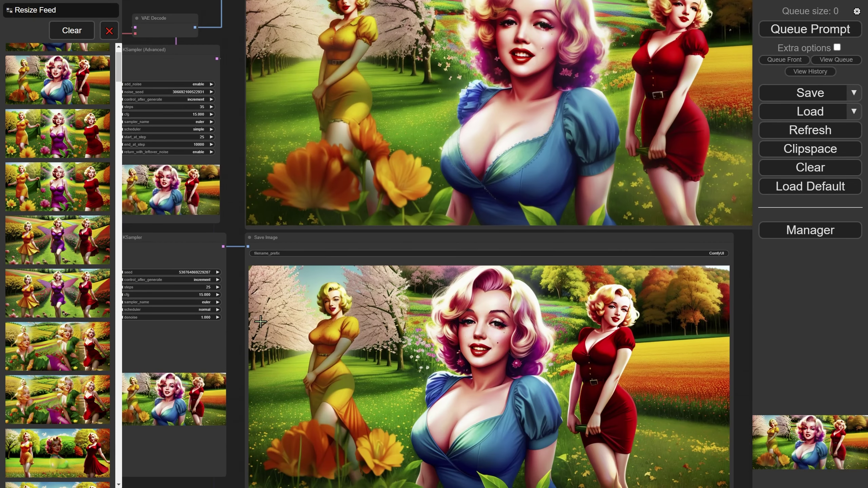
pyautogui.moveTo(246, 378); pyautogui.dragTo(217, 291)
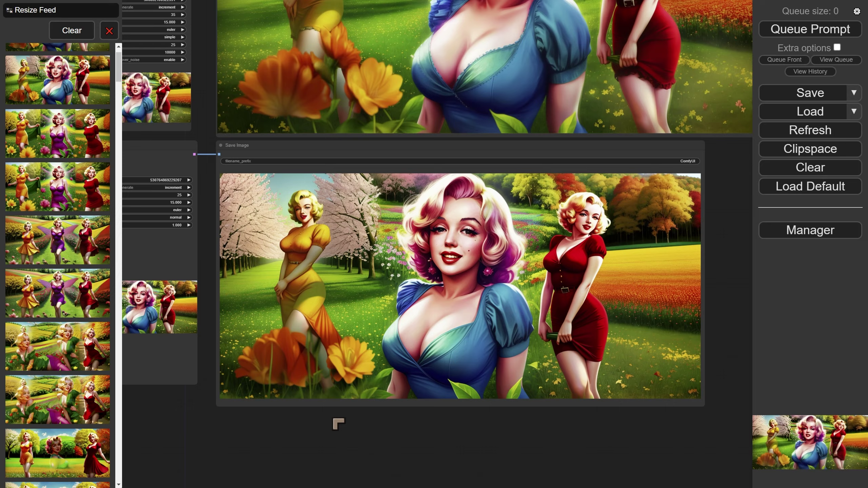
pyautogui.moveTo(338, 423); pyautogui.dragTo(404, 444)
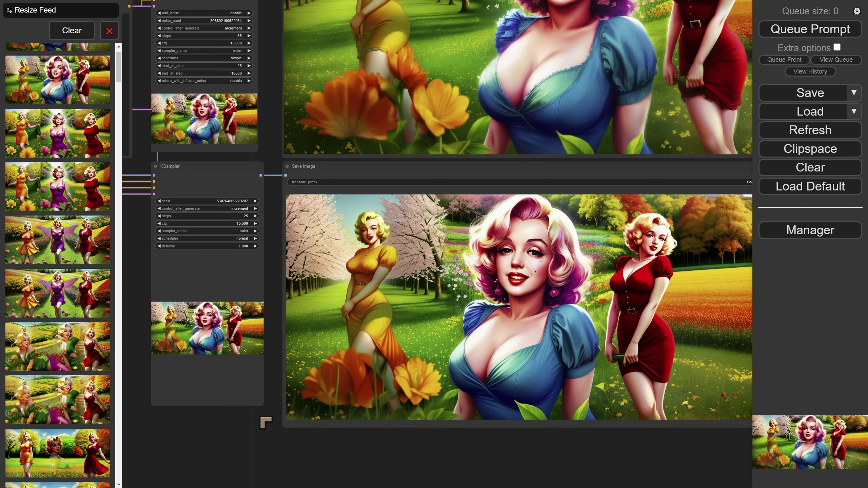
pyautogui.moveTo(266, 423); pyautogui.dragTo(299, 449)
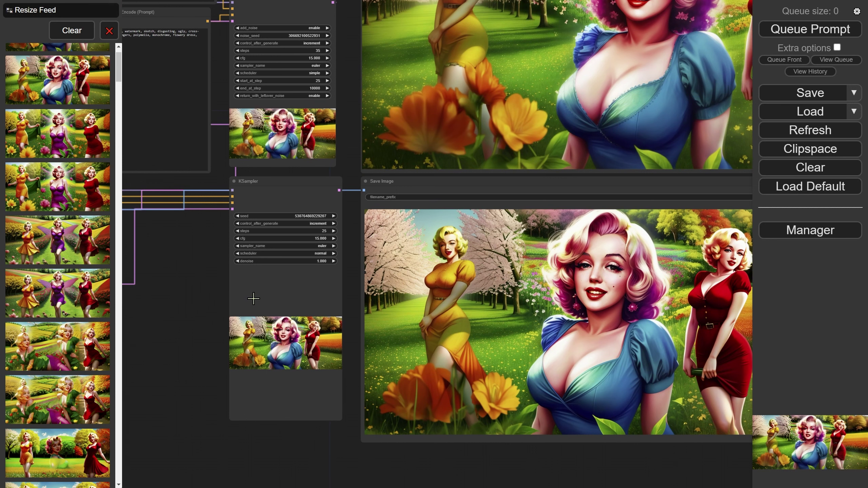
pyautogui.moveTo(164, 300); pyautogui.dragTo(208, 321)
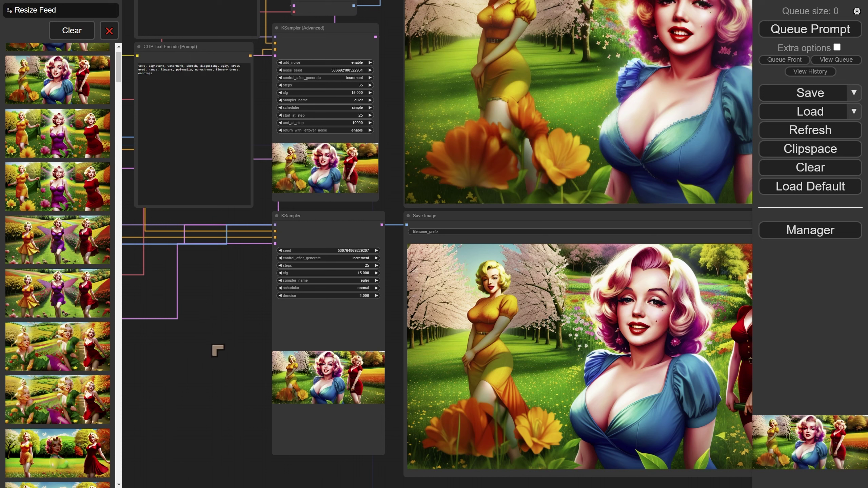
pyautogui.moveTo(229, 367); pyautogui.dragTo(379, 412)
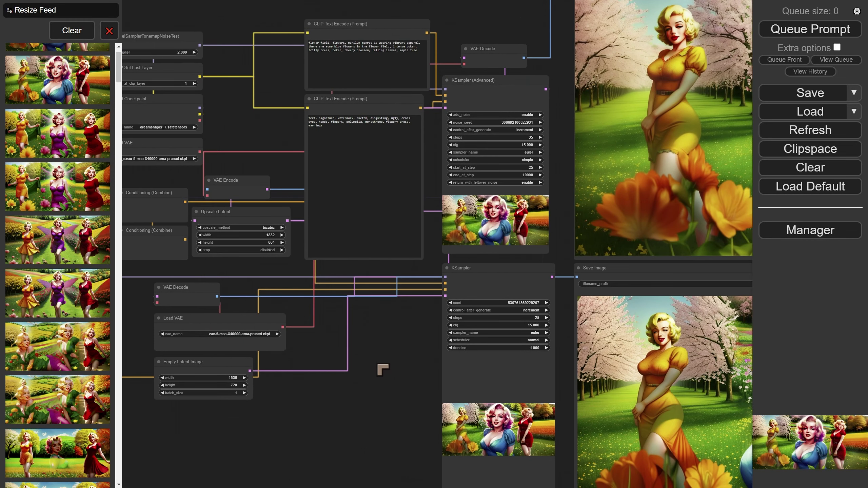
# Pan the graph down to bring the loader and latent nodes into view.
pyautogui.moveTo(379, 357); pyautogui.dragTo(379, 386)
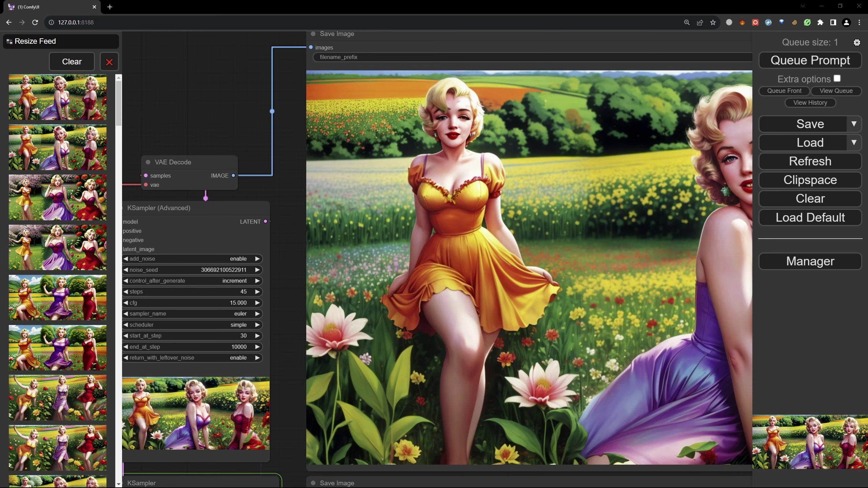
# Check the feed size and column settings, then zoom out onto the KSampler (Advanced) settings.
pyautogui.click(40, 40)
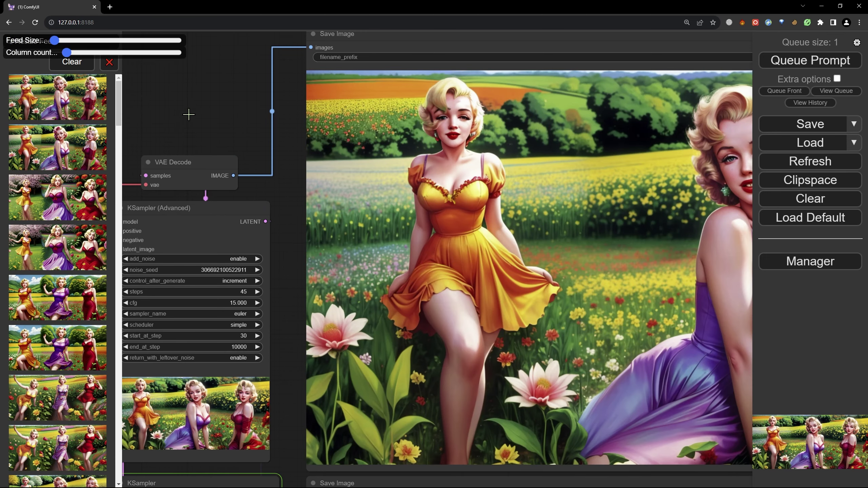
pyautogui.moveTo(207, 101); pyautogui.dragTo(147, 121)
pyautogui.scroll(-5, 146, 121)
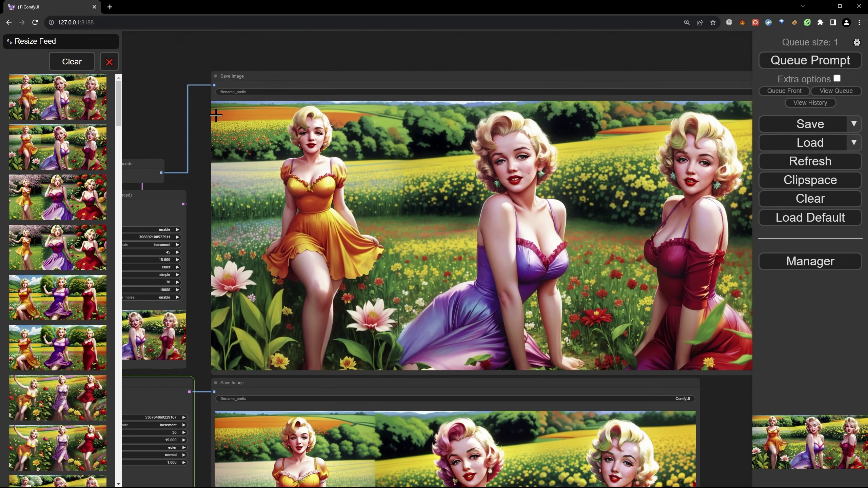
pyautogui.scroll(-1, 191, 123)
pyautogui.scroll(-1, 191, 124)
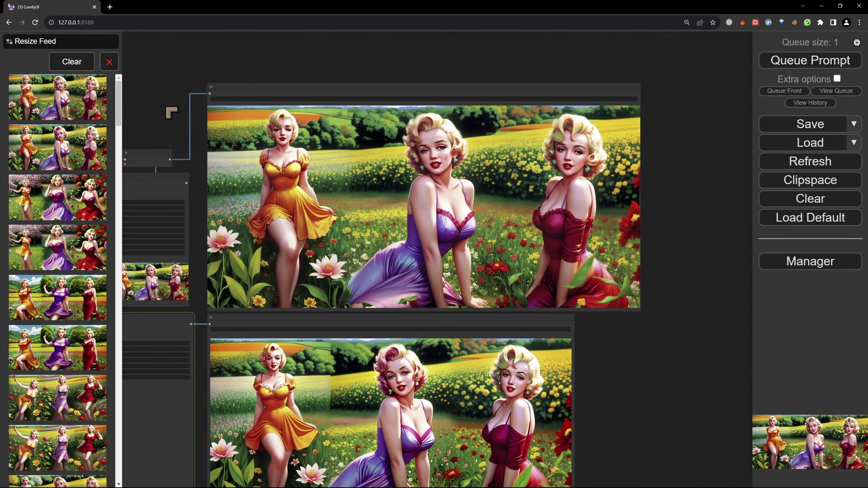
pyautogui.moveTo(223, 96); pyautogui.dragTo(331, 86)
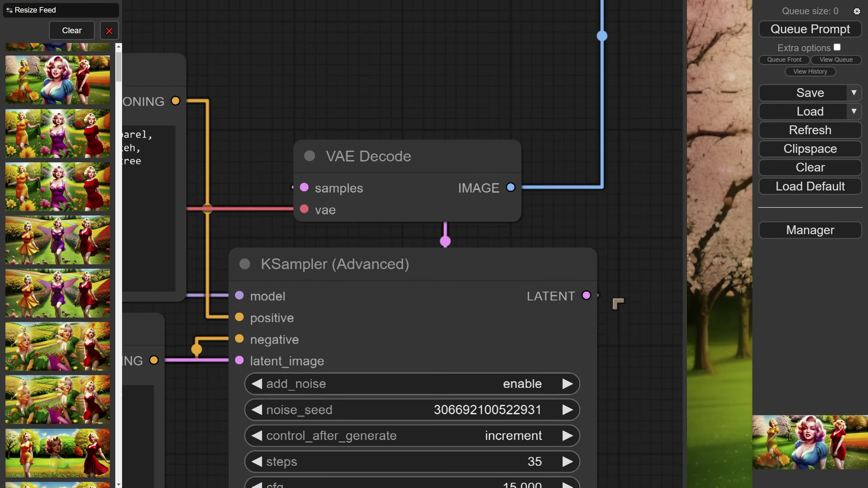
pyautogui.moveTo(616, 355); pyautogui.dragTo(603, 209)
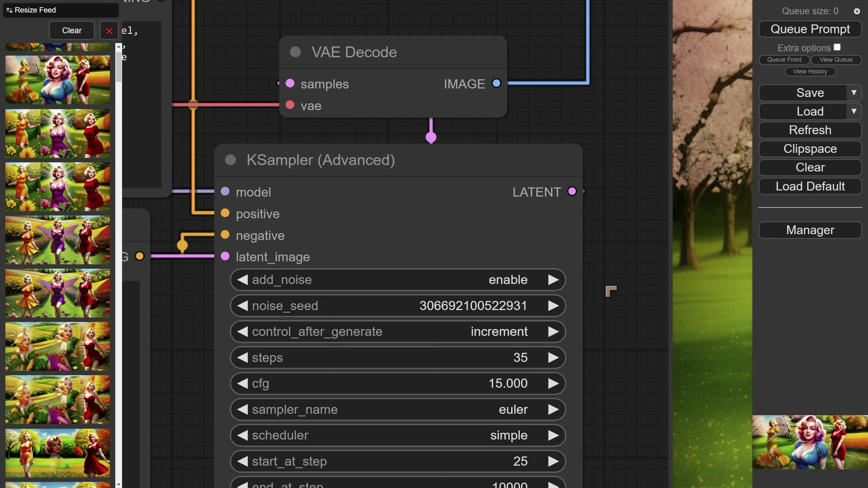
# Select and deselect KSampler (Advanced) to trace its links, then scroll through its widgets.
pyautogui.click(373, 236)
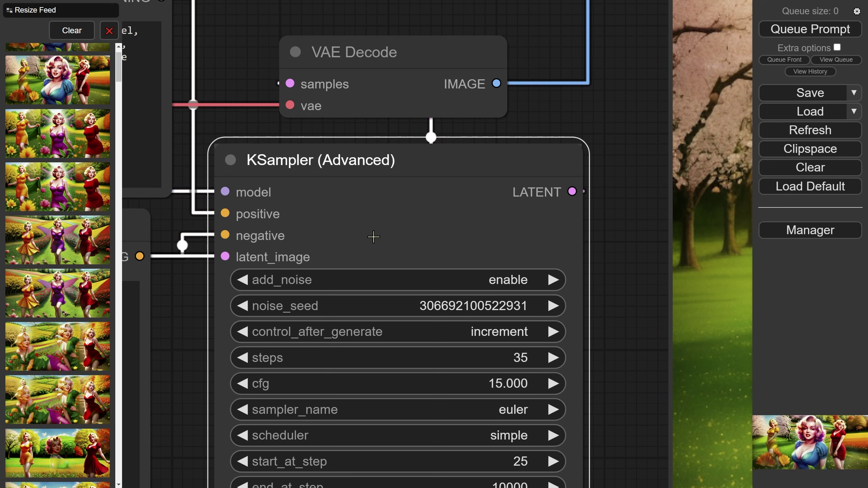
pyautogui.click(611, 253)
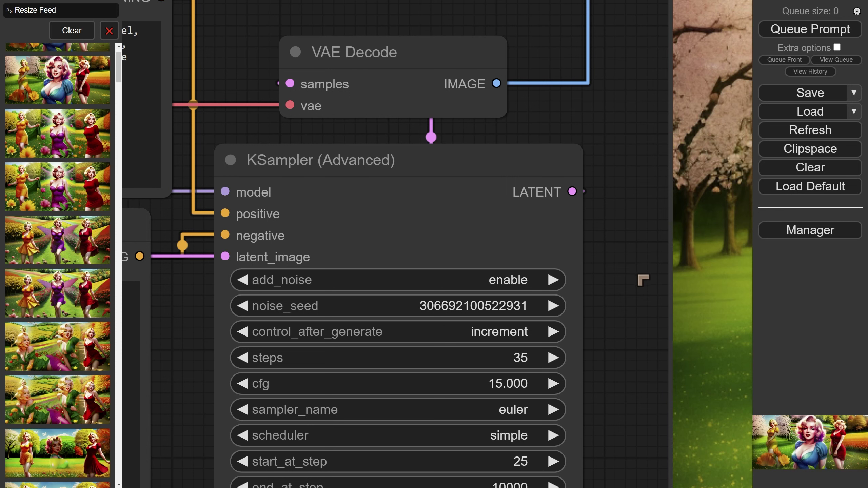
pyautogui.scroll(-2, 639, 274)
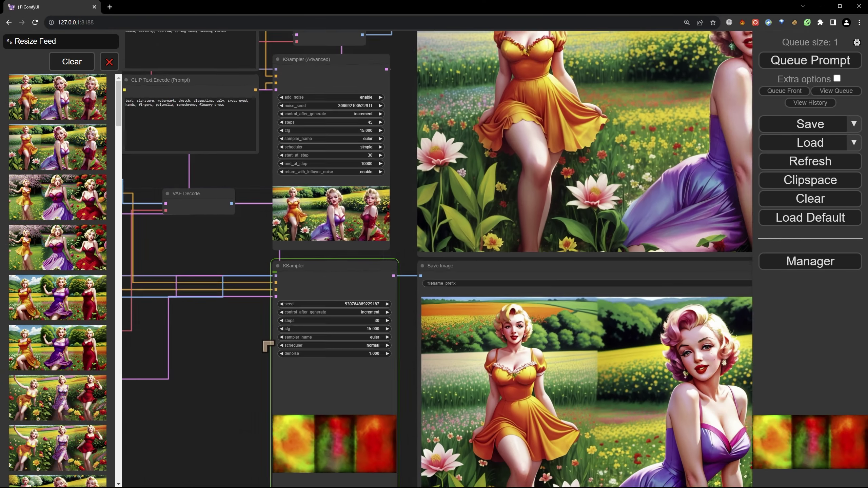
pyautogui.scroll(1, 268, 346)
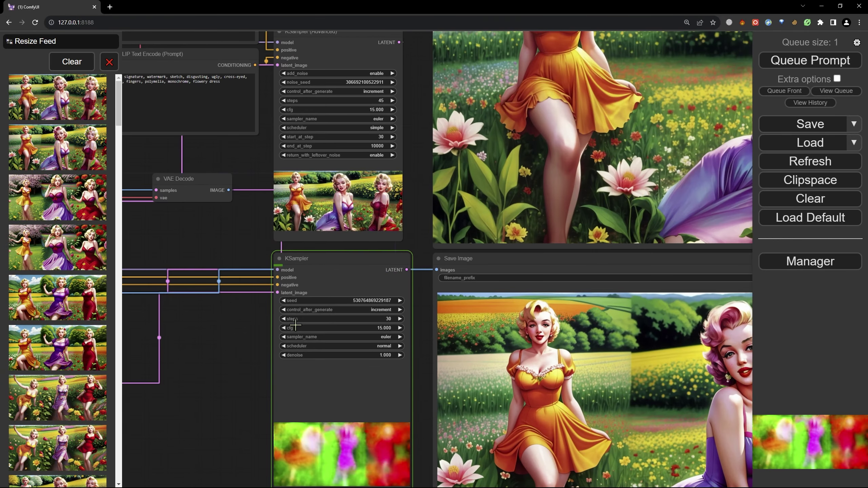
pyautogui.scroll(2, 295, 324)
pyautogui.scroll(1, 295, 324)
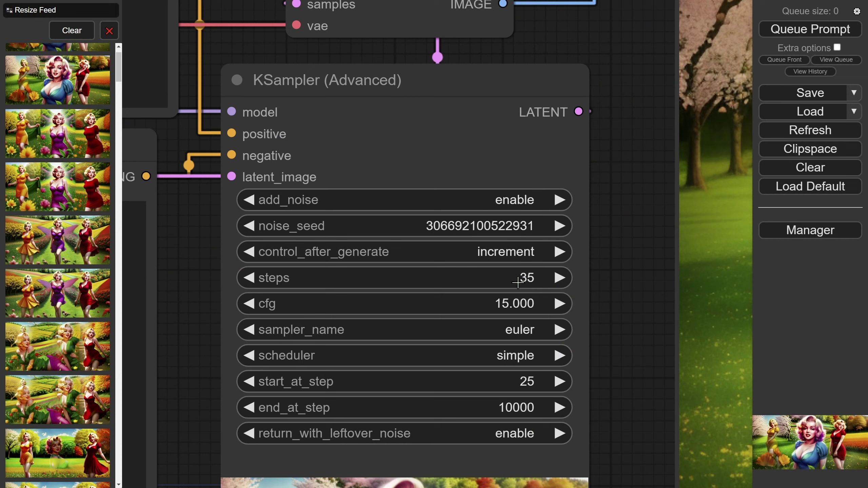
# Change the KSampler (Advanced) steps from the dragged-up 369 back to 35.
pyautogui.moveTo(517, 283); pyautogui.dragTo(769, 278)
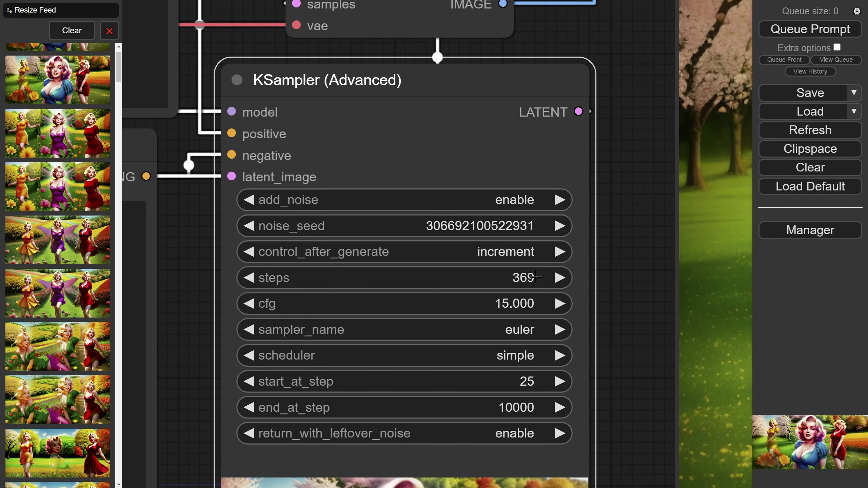
pyautogui.click(535, 277)
pyautogui.moveTo(561, 276); pyautogui.dragTo(473, 274)
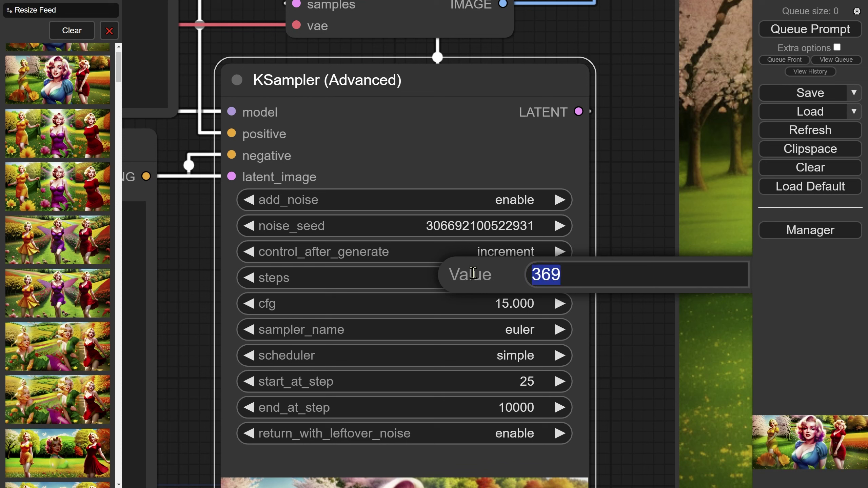
pyautogui.write('35')
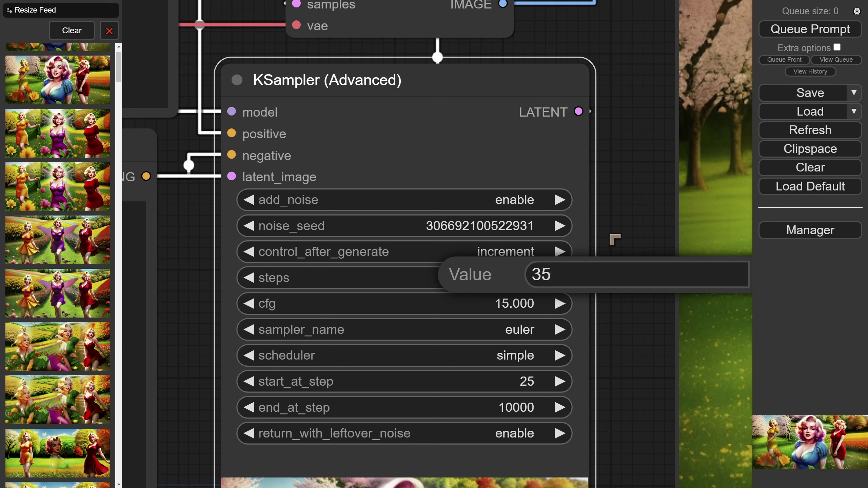
pyautogui.press('Return')
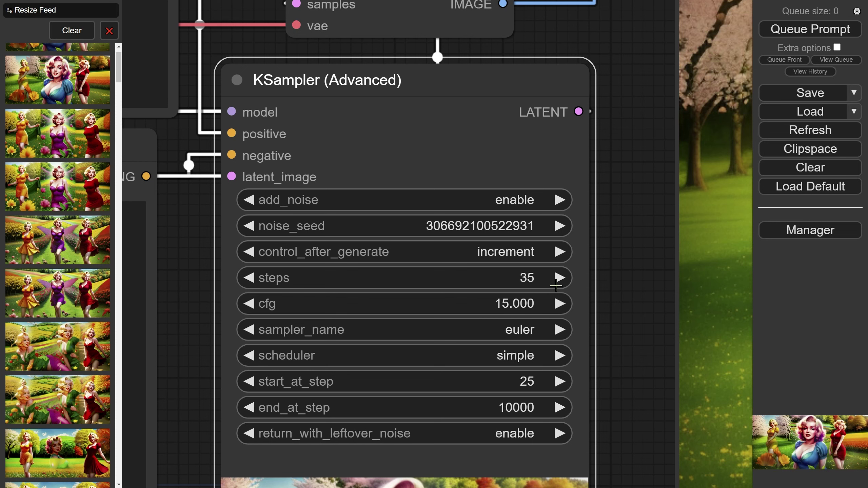
pyautogui.moveTo(616, 373)
pyautogui.mouseDown()
pyautogui.moveTo(619, 367)
pyautogui.moveTo(627, 381)
pyautogui.mouseUp()
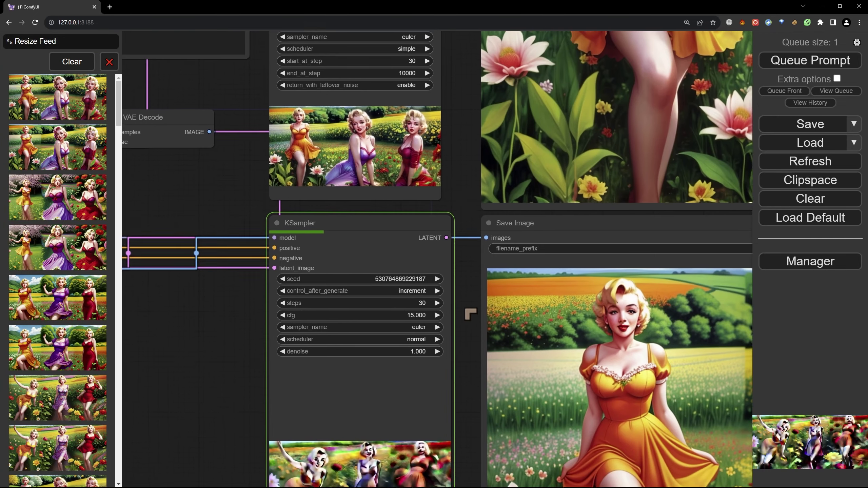
pyautogui.moveTo(471, 310); pyautogui.dragTo(453, 470)
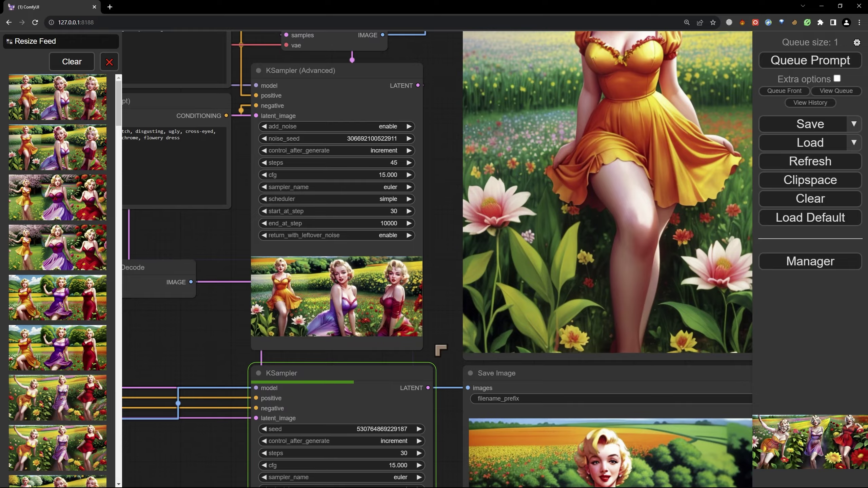
pyautogui.scroll(-4, 442, 354)
pyautogui.moveTo(443, 357); pyautogui.dragTo(451, 186)
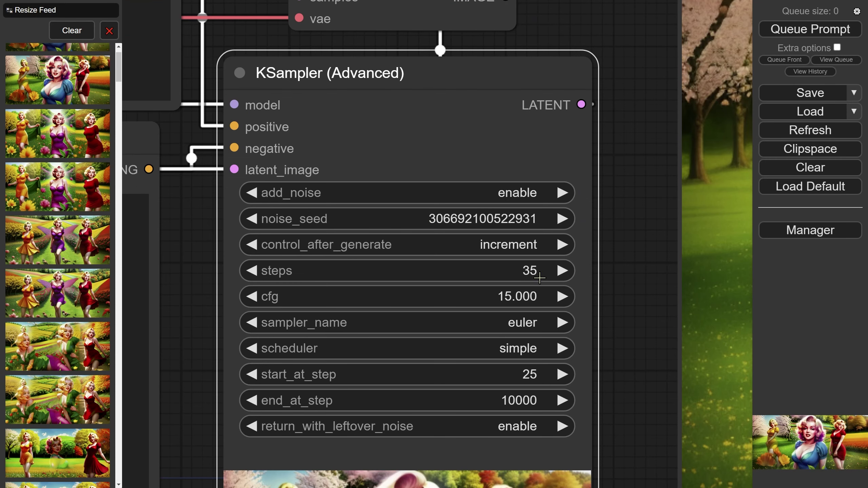
pyautogui.click(655, 330)
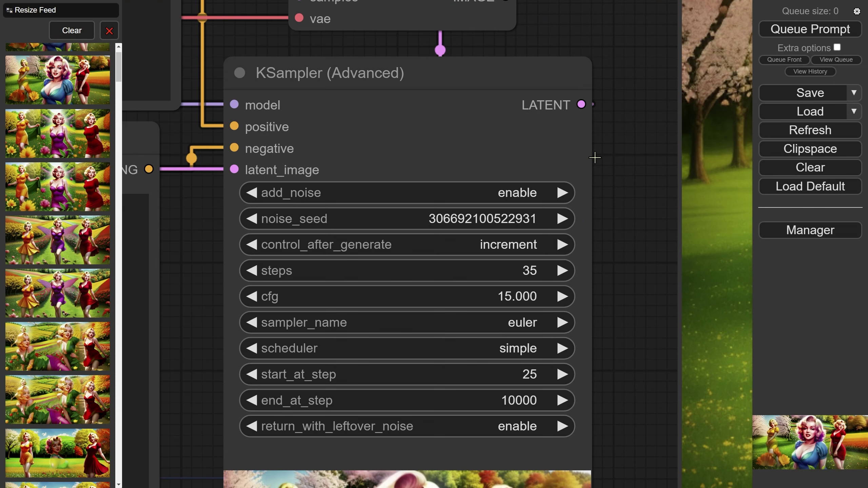
pyautogui.moveTo(600, 235); pyautogui.dragTo(627, 189)
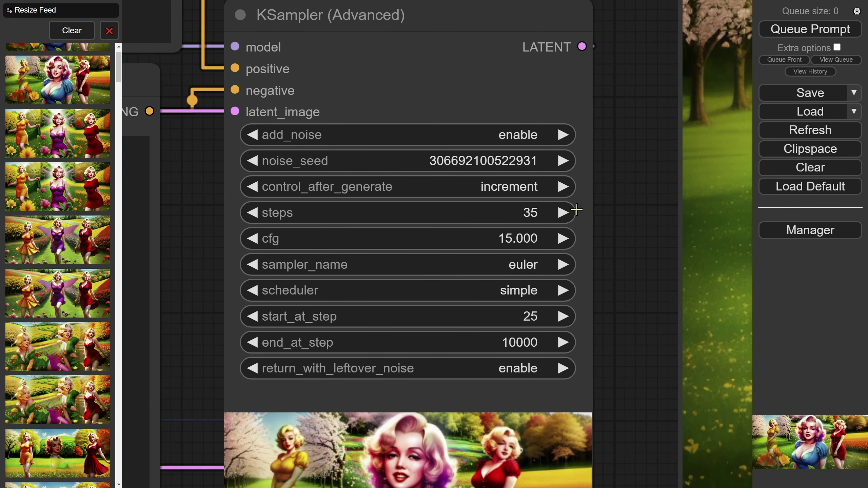
pyautogui.moveTo(645, 272); pyautogui.dragTo(645, 282)
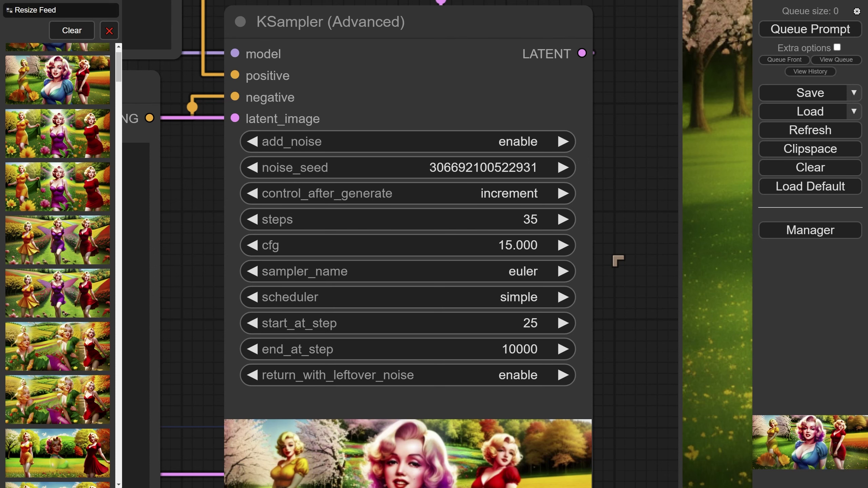
# Pan from KSampler and Save Image through VAE and CLIP nodes to Load Checkpoint and Conditioning (Set Area).
pyautogui.scroll(-4, 618, 260)
pyautogui.moveTo(626, 441); pyautogui.dragTo(611, 199)
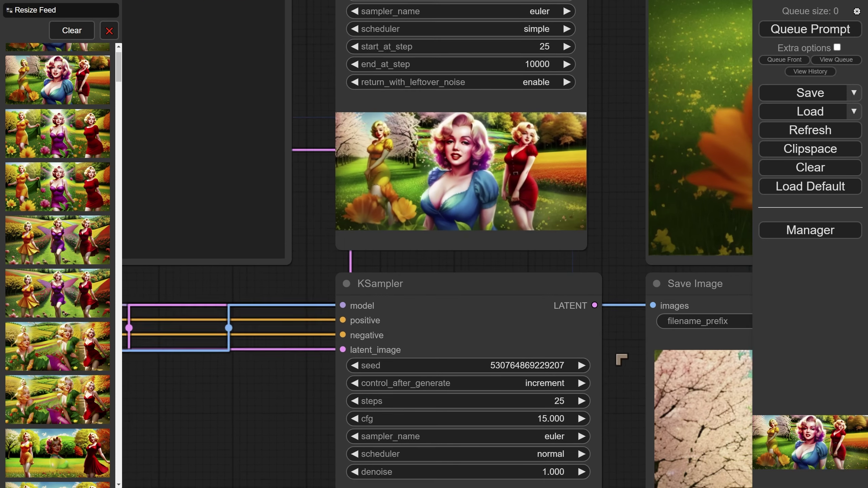
pyautogui.moveTo(621, 359); pyautogui.dragTo(671, 257)
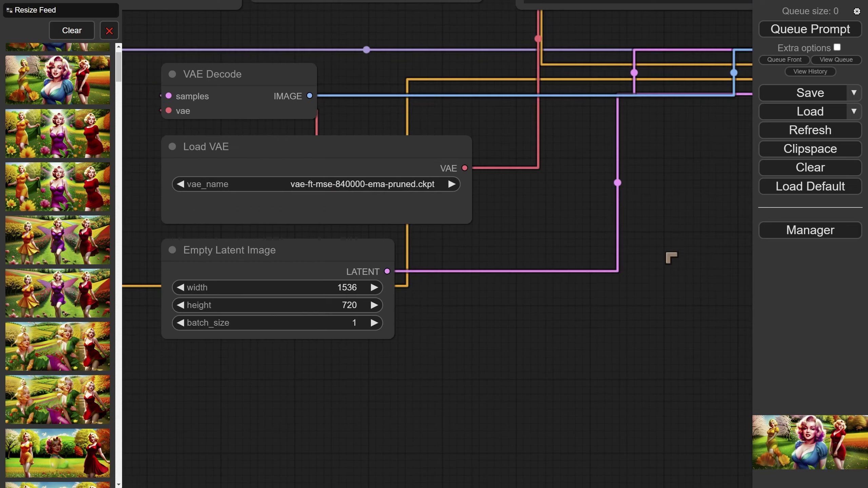
pyautogui.moveTo(399, 247); pyautogui.dragTo(664, 248)
pyautogui.moveTo(300, 231); pyautogui.dragTo(586, 221)
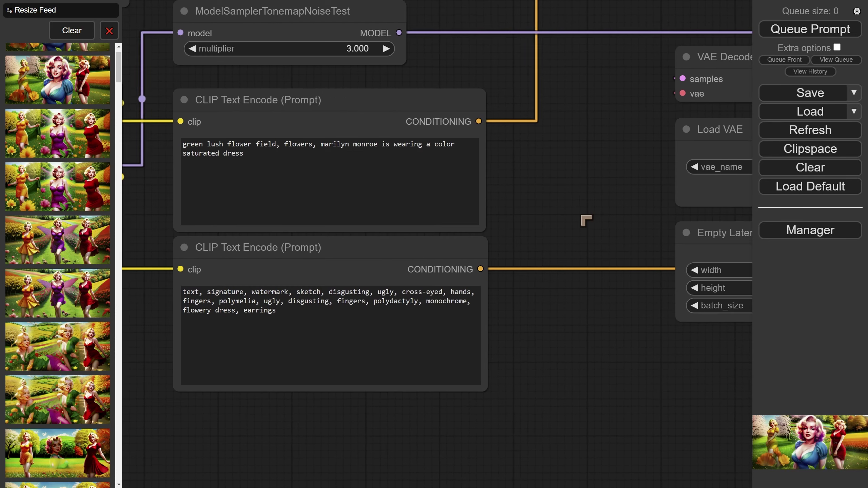
pyautogui.moveTo(145, 228); pyautogui.dragTo(357, 290)
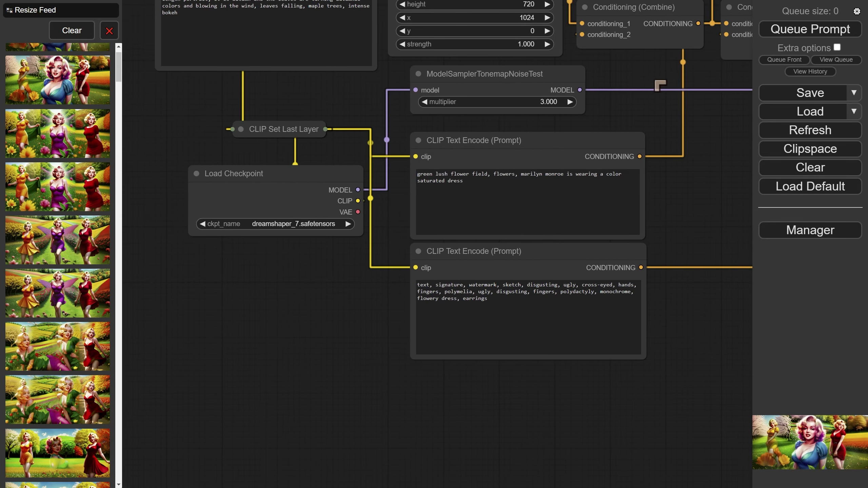
pyautogui.moveTo(625, 103); pyautogui.dragTo(630, 184)
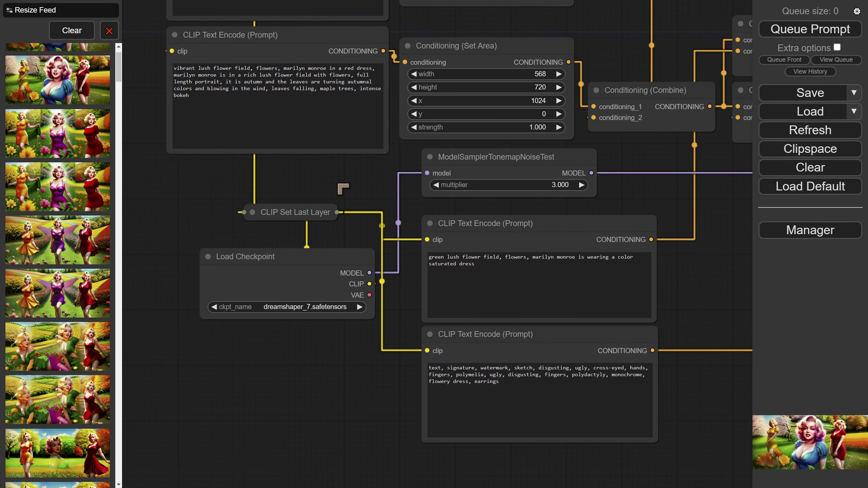
# Zoom out to the large image previews, then pan back toward Load Checkpoint.
pyautogui.scroll(-8, 396, 197)
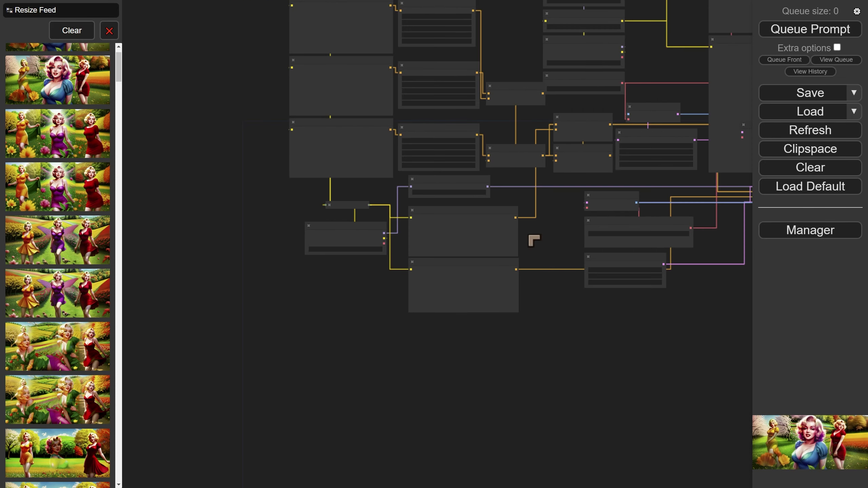
pyautogui.moveTo(534, 240); pyautogui.dragTo(283, 319)
pyautogui.scroll(-2, 206, 342)
pyautogui.moveTo(493, 30); pyautogui.dragTo(232, 41)
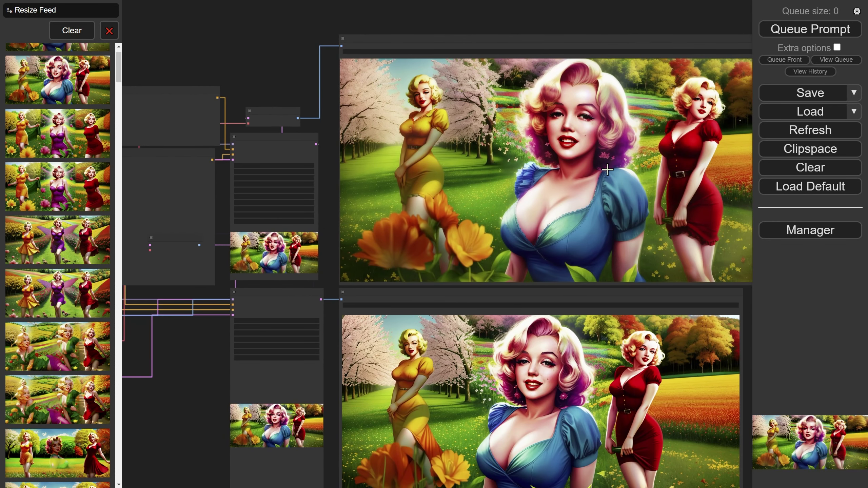
pyautogui.moveTo(204, 441); pyautogui.dragTo(410, 364)
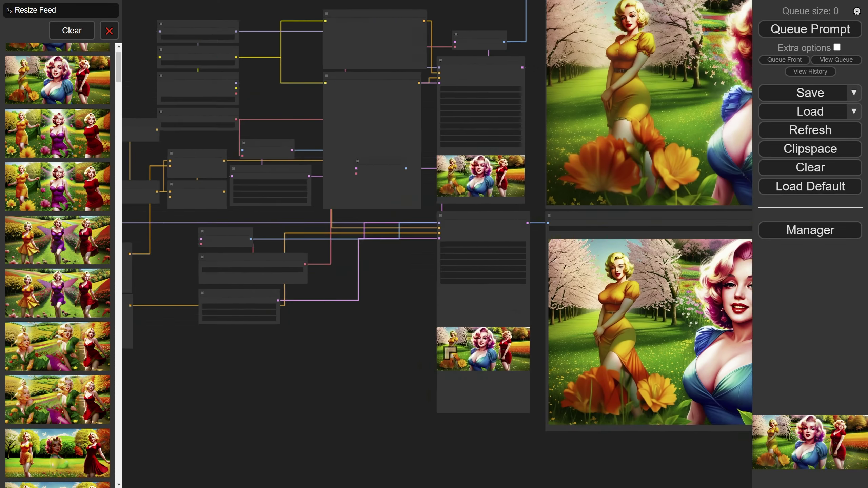
pyautogui.scroll(5, 450, 352)
# Select the Load Checkpoint node for dreamshaper_7.safetensors, deselect it, then select it again.
pyautogui.click(253, 280)
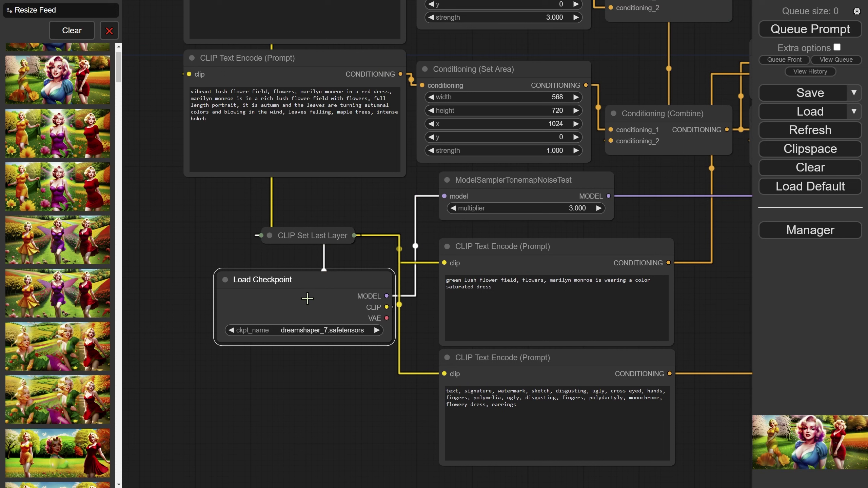
pyautogui.click(317, 415)
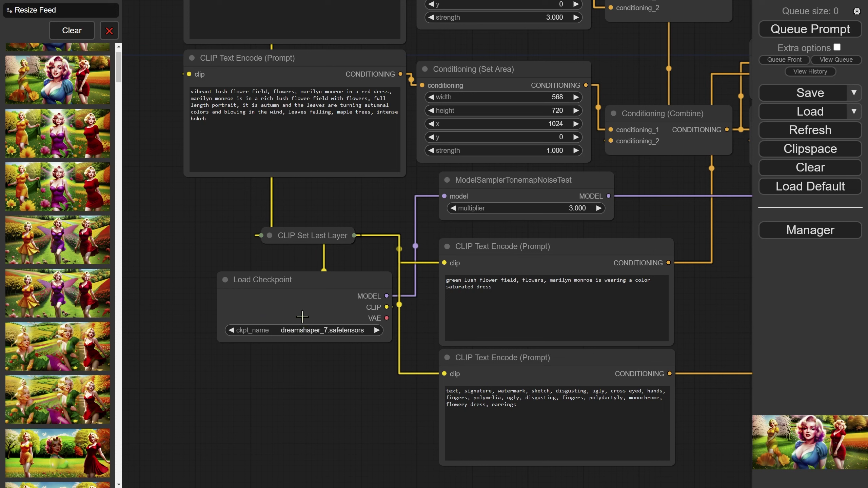
pyautogui.click(302, 317)
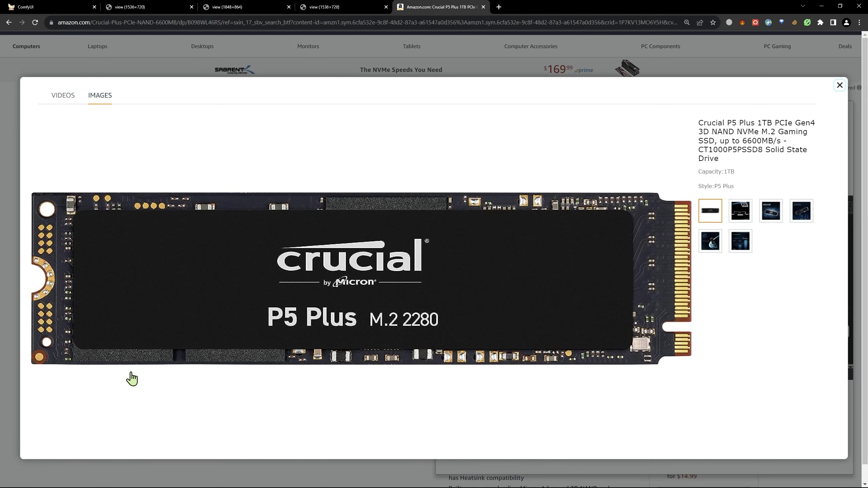
# Switch the browser to fullscreen and close the enlarged Crucial P5 Plus 1TB SSD image viewer.
pyautogui.press('F11')
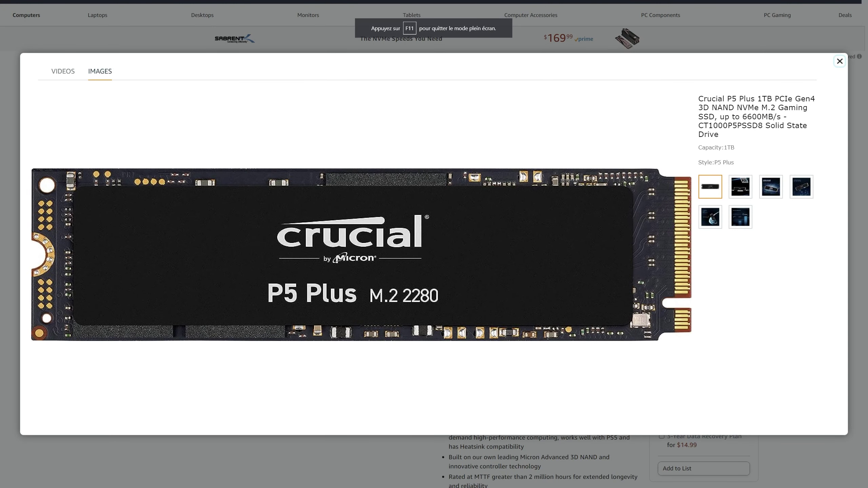
pyautogui.click(839, 63)
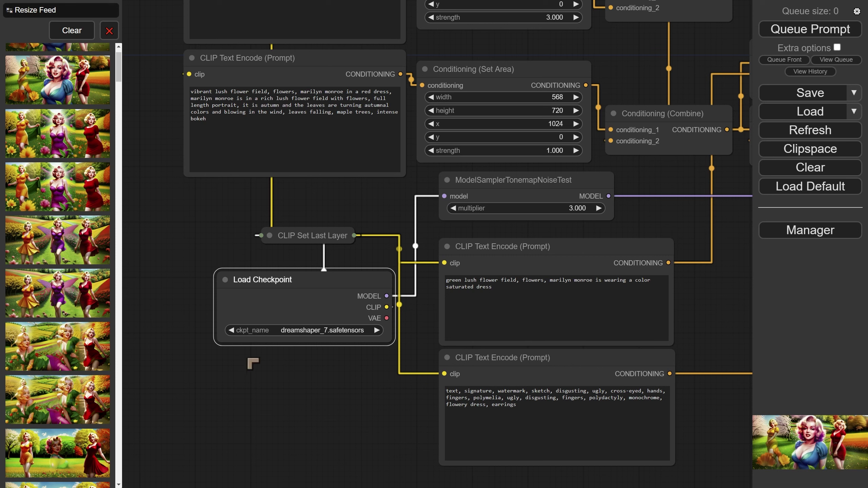
# Zoom out and pan the canvas until both large cherry-blossom output previews are fully visible.
pyautogui.scroll(-6, 374, 368)
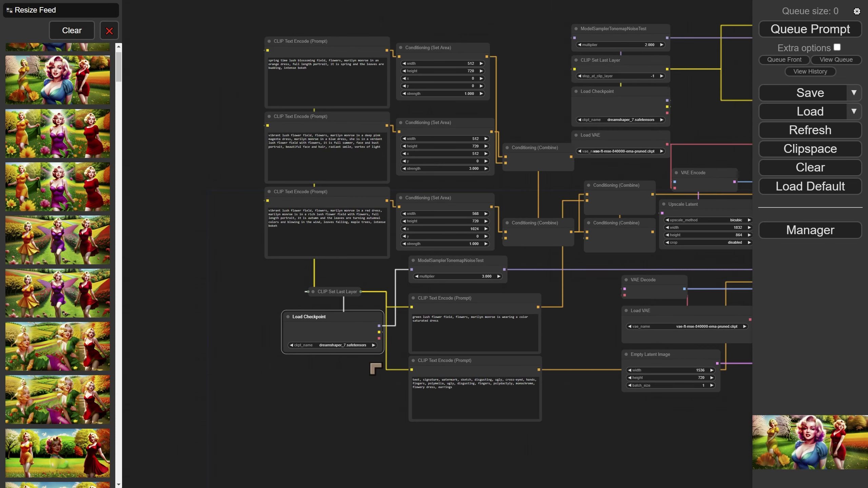
pyautogui.scroll(-6, 375, 369)
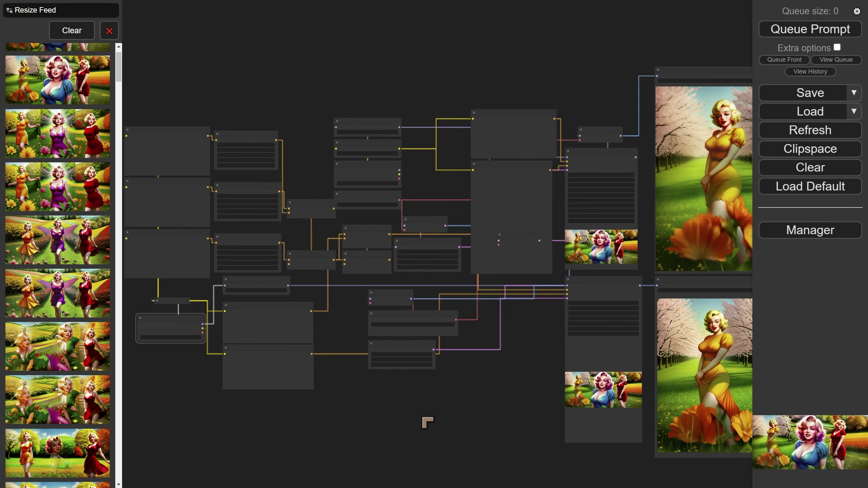
pyautogui.moveTo(426, 419); pyautogui.dragTo(270, 377)
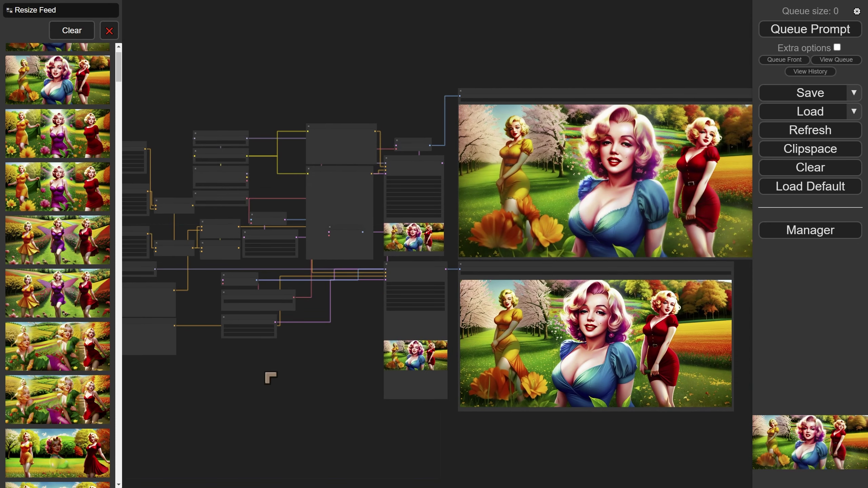
pyautogui.scroll(2, 354, 354)
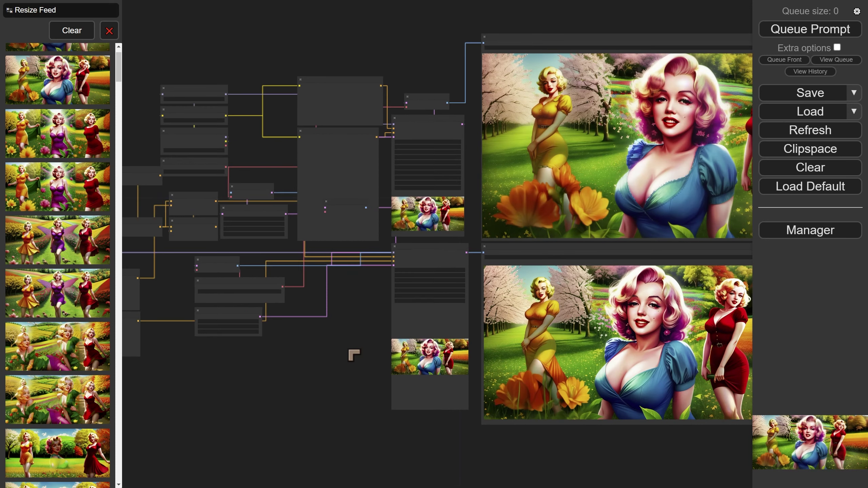
pyautogui.scroll(1, 352, 355)
pyautogui.scroll(-3, 350, 355)
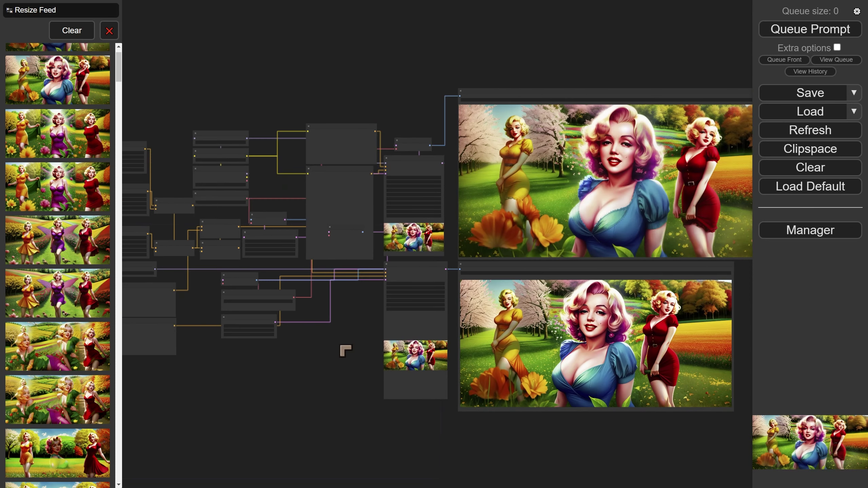